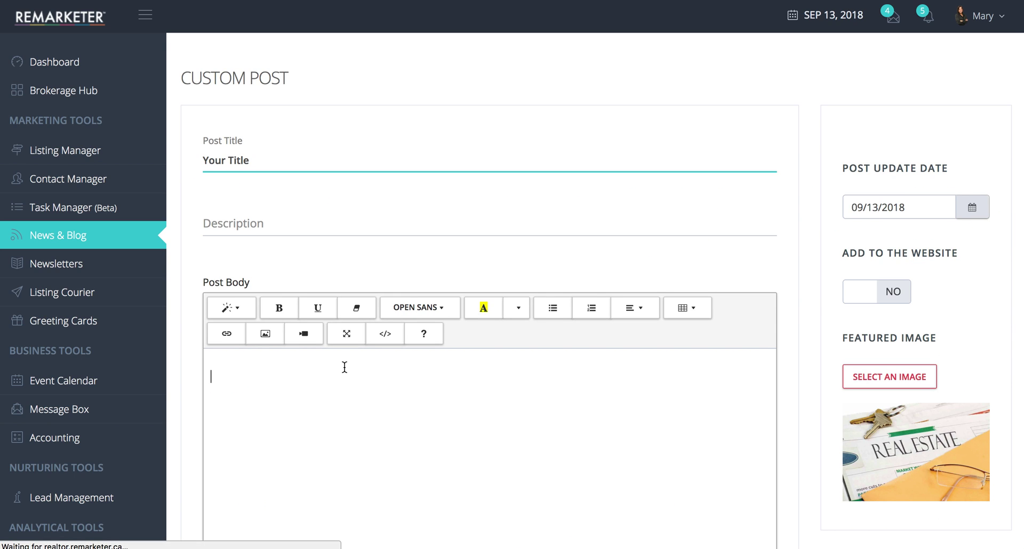
- Insert house-for-sale-sign.jpg from the Documents folder into the body of the custom post
{"action": "left_click", "coordinate": [264, 339]}
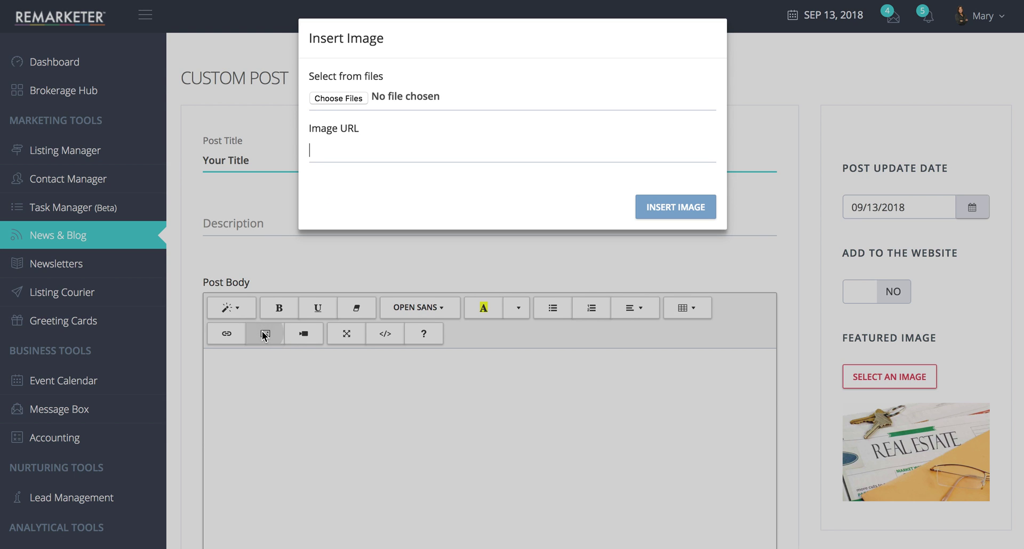
{"action": "left_click", "coordinate": [352, 98]}
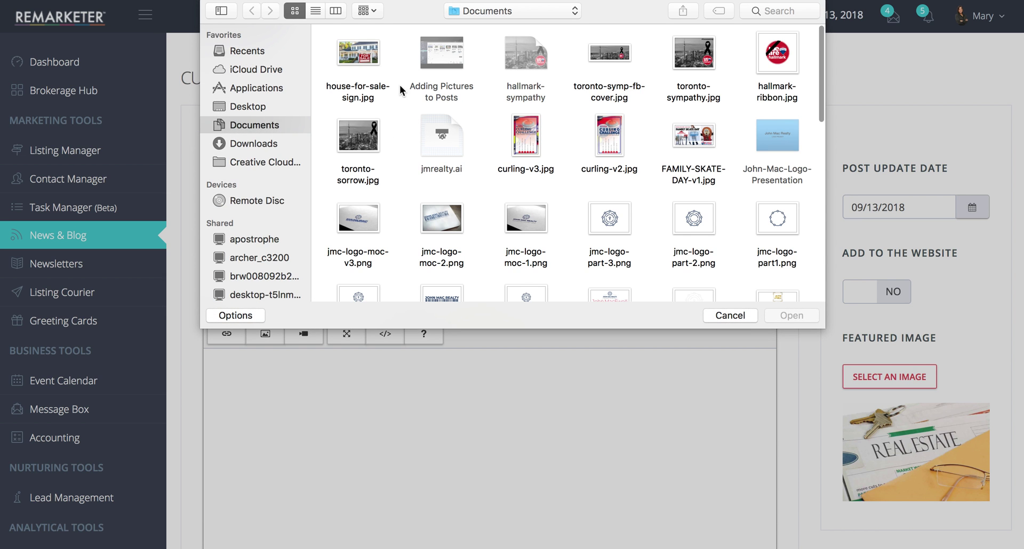
{"action": "left_click", "coordinate": [362, 62]}
{"action": "left_click", "coordinate": [792, 316]}
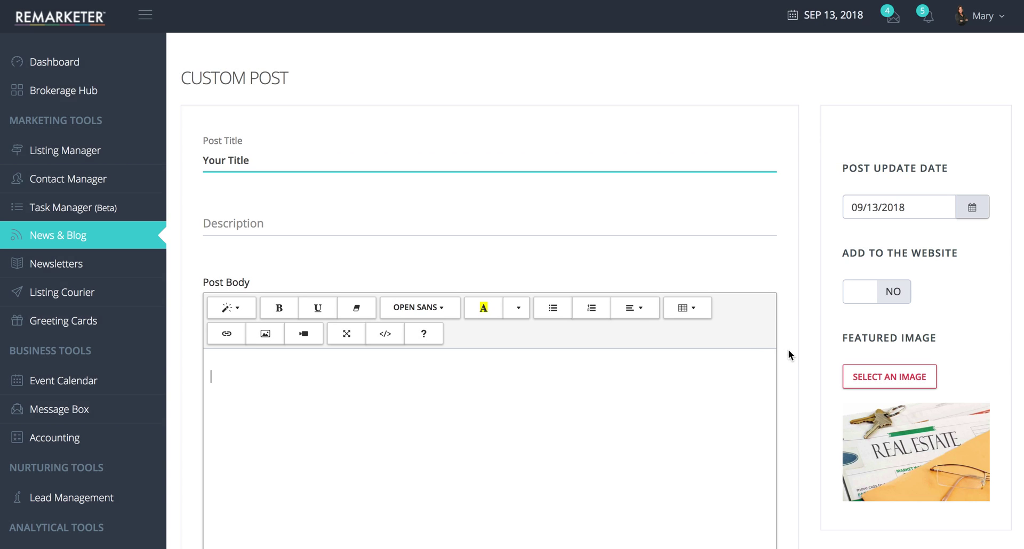
{"action": "scroll", "coordinate": [794, 347], "scroll_direction": "down", "scroll_amount": 5}
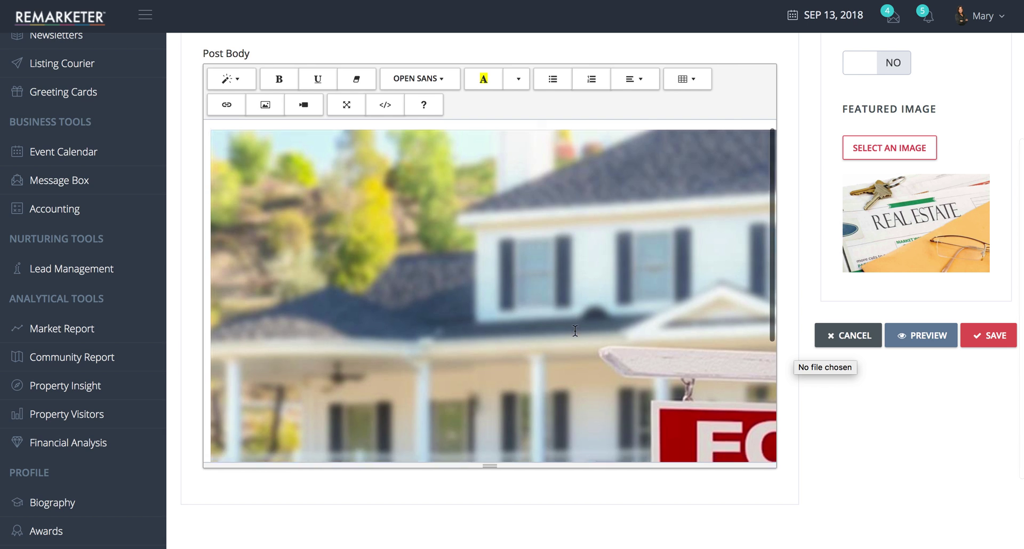
{"action": "scroll", "coordinate": [575, 330], "scroll_direction": "down", "scroll_amount": 4}
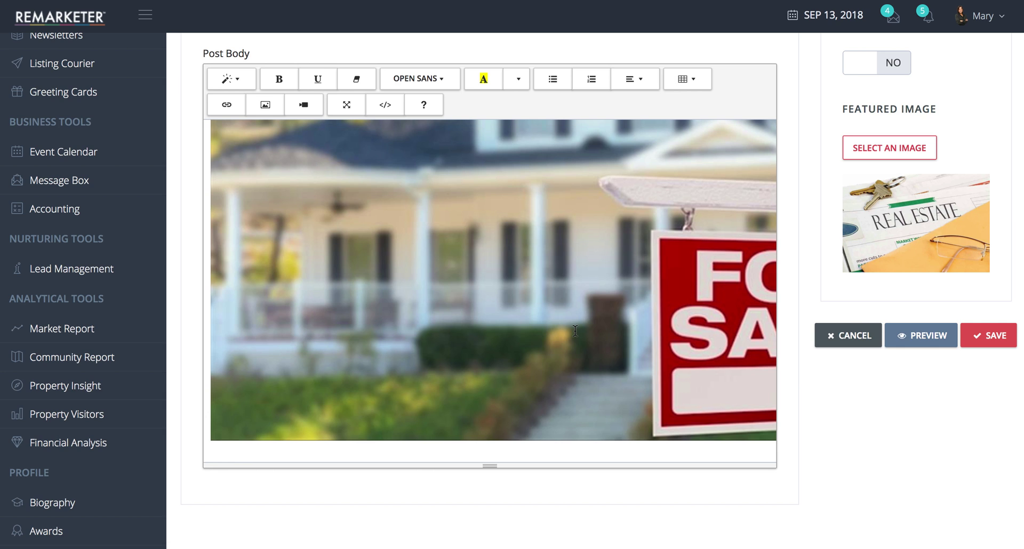
- Set the dimensions of the inserted house image to 400 x 225 in its image attributes
{"action": "left_click", "coordinate": [454, 338]}
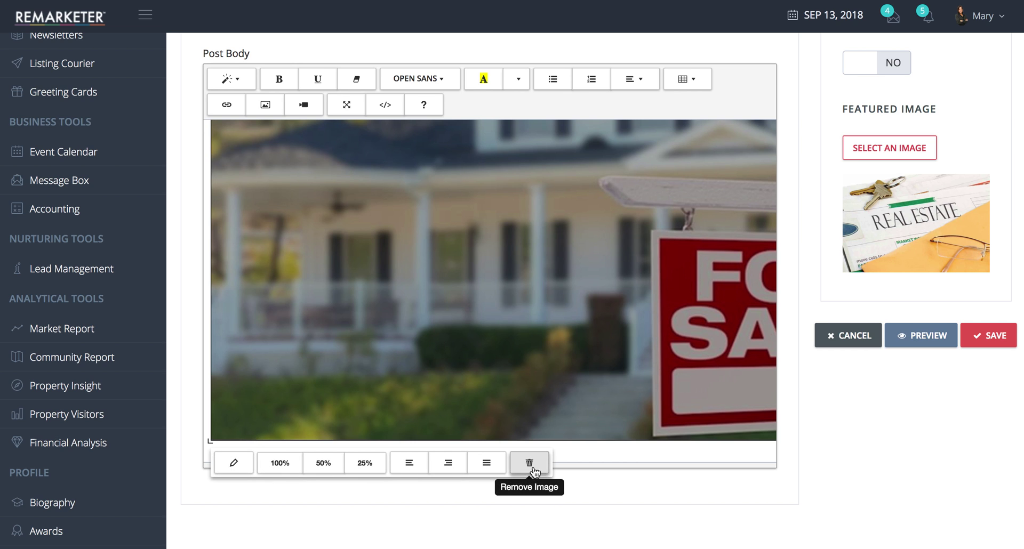
{"action": "left_click", "coordinate": [229, 464]}
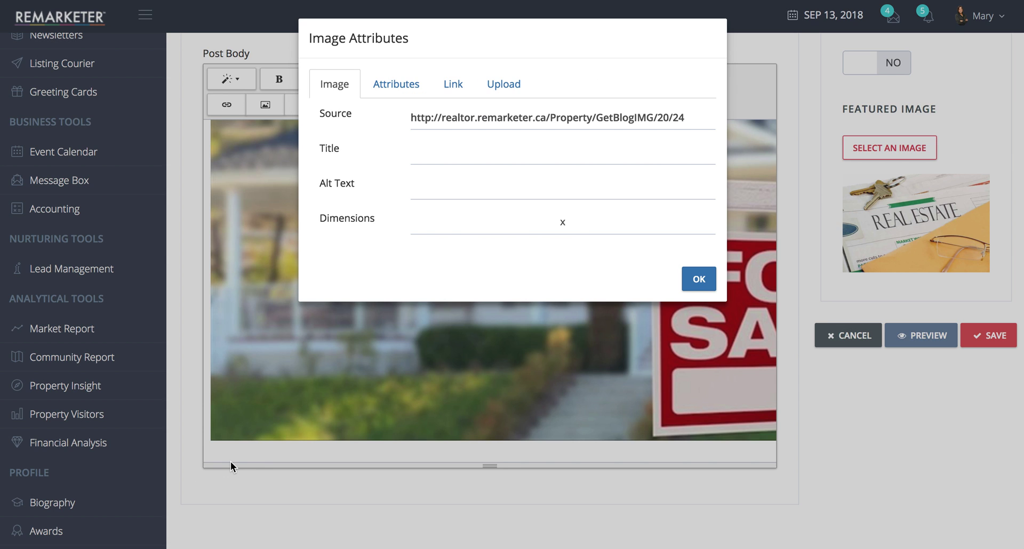
{"action": "left_click", "coordinate": [427, 223]}
{"action": "type", "text": "44"}
{"action": "key", "text": "BackSpace"}
{"action": "type", "text": "00"}
{"action": "left_click", "coordinate": [592, 223]}
{"action": "type", "text": "225"}
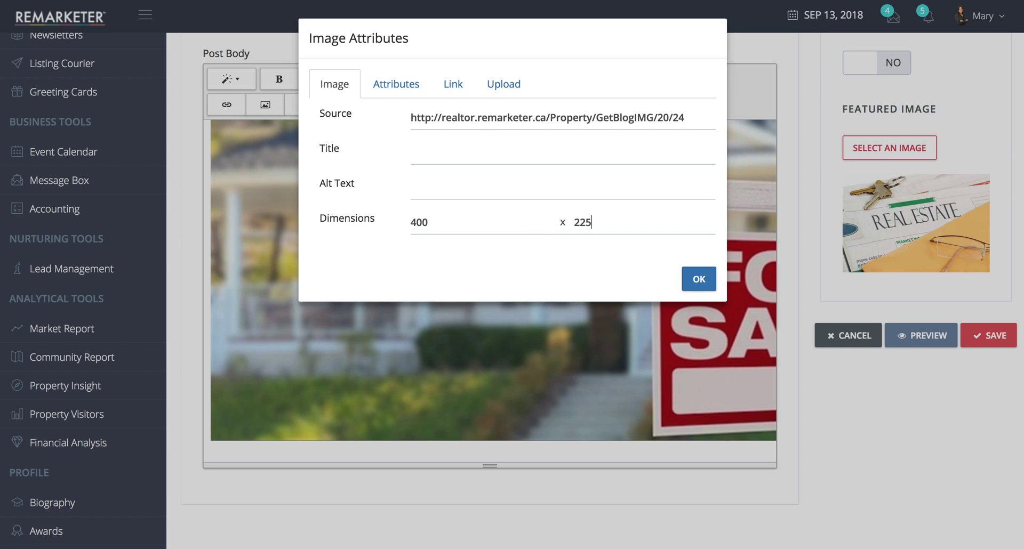
{"action": "left_click", "coordinate": [705, 278]}
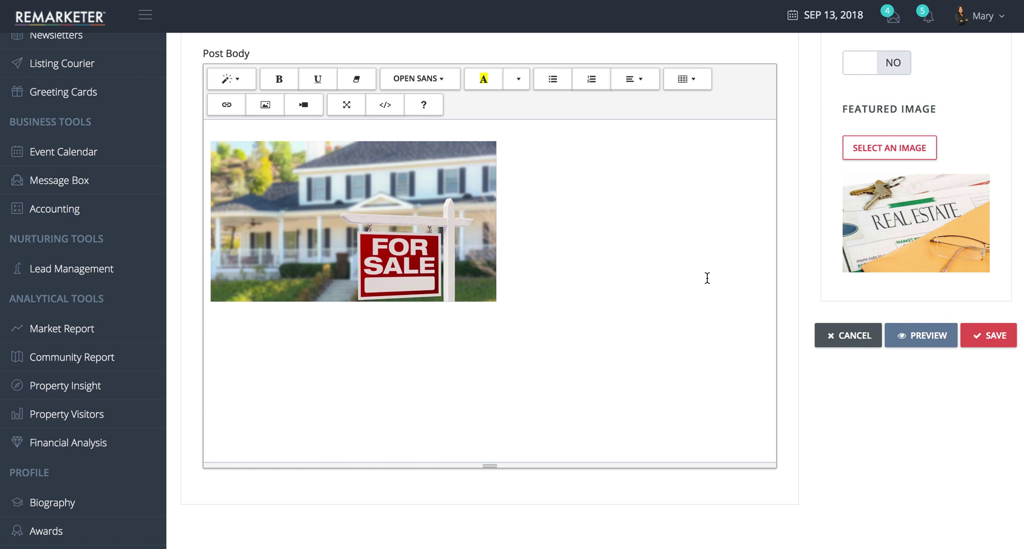
- Enlarge the house image freehand from its lower-right corner and remove it from the post body
{"action": "left_click", "coordinate": [464, 240]}
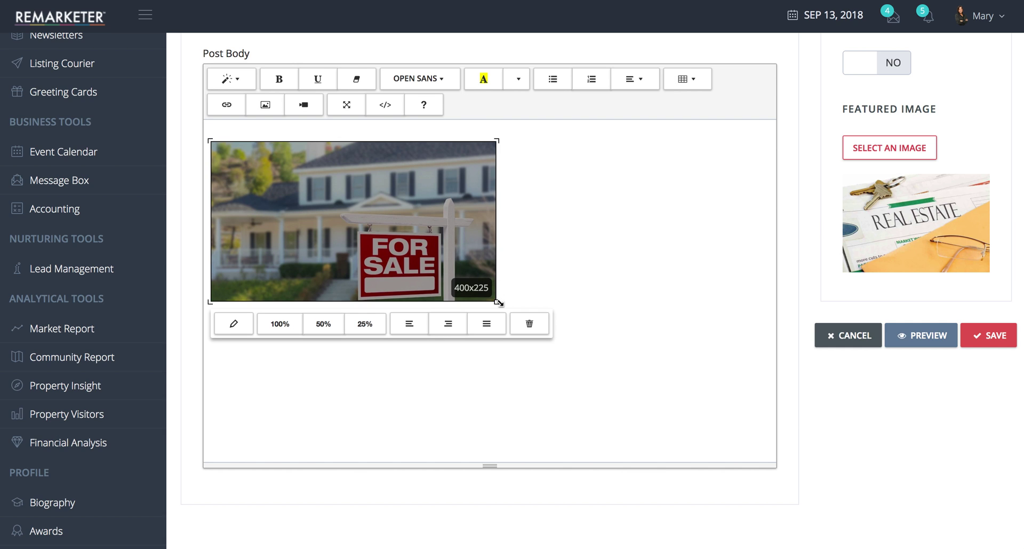
{"action": "left_click_drag", "start_coordinate": [498, 303], "coordinate": [557, 336]}
{"action": "left_click", "coordinate": [547, 337]}
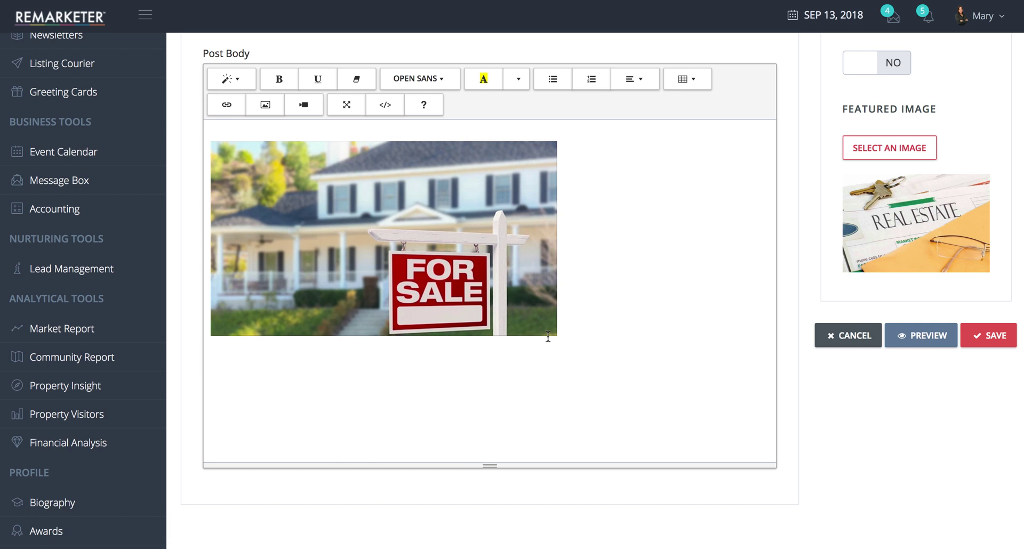
{"action": "left_click", "coordinate": [415, 245]}
{"action": "left_click", "coordinate": [528, 358]}
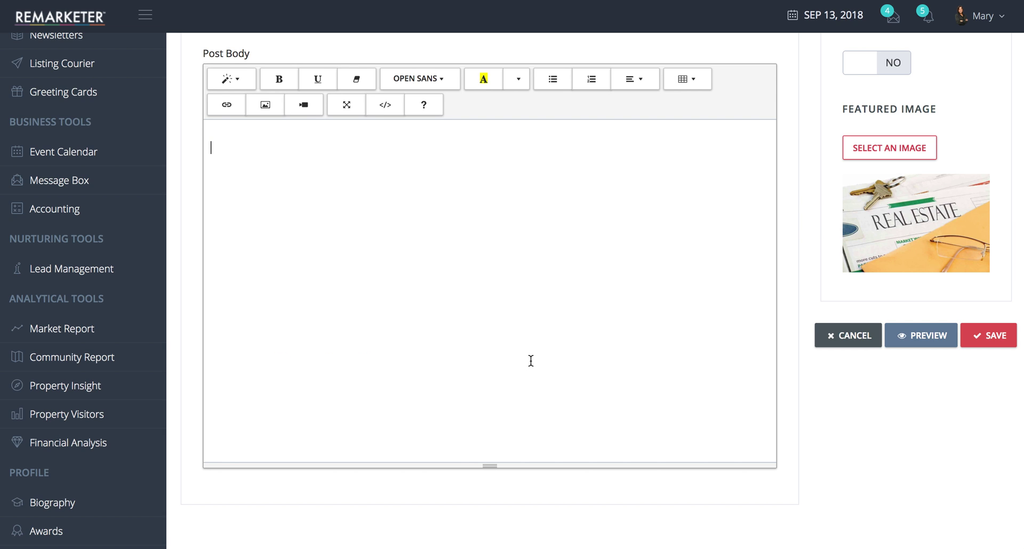
- Insert house-for-sale-sign.jpg from Documents again into the emptied post body
{"action": "left_click", "coordinate": [265, 105]}
{"action": "left_click", "coordinate": [344, 100]}
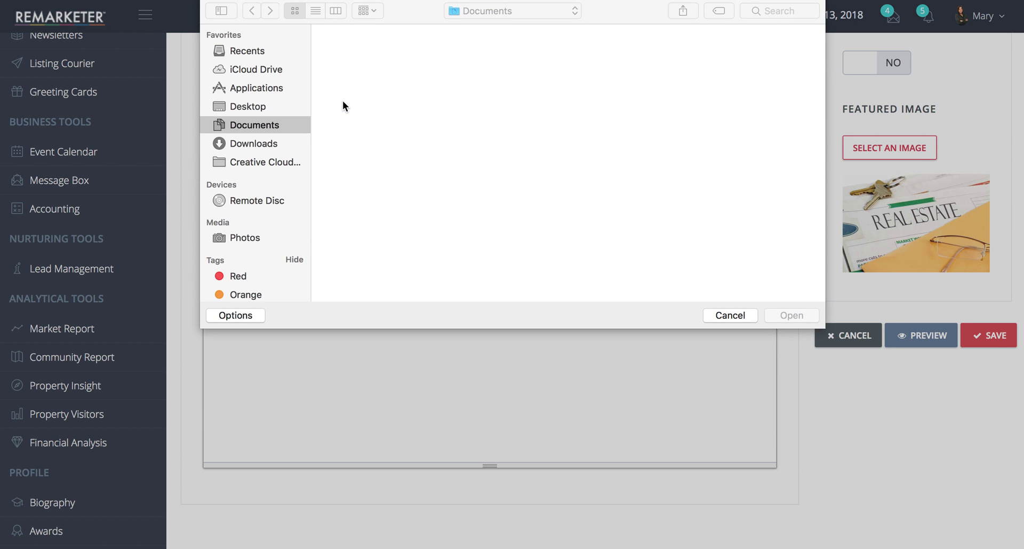
{"action": "left_click", "coordinate": [370, 57]}
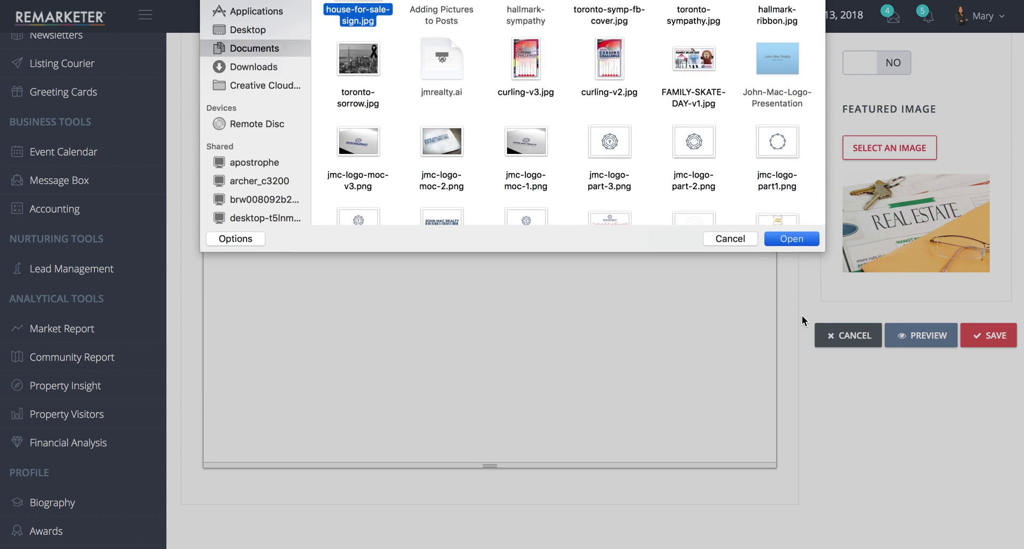
{"action": "left_click", "coordinate": [802, 315]}
{"action": "scroll", "coordinate": [456, 315], "scroll_direction": "down", "scroll_amount": 5}
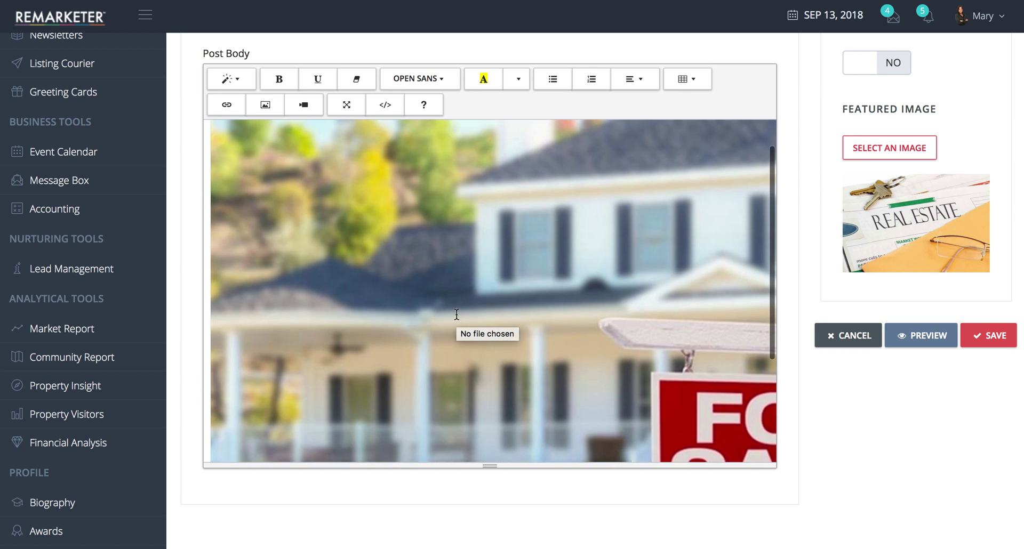
- Try the 100% and 50% sizes on the house image and set it to 25%
{"action": "left_click", "coordinate": [374, 265]}
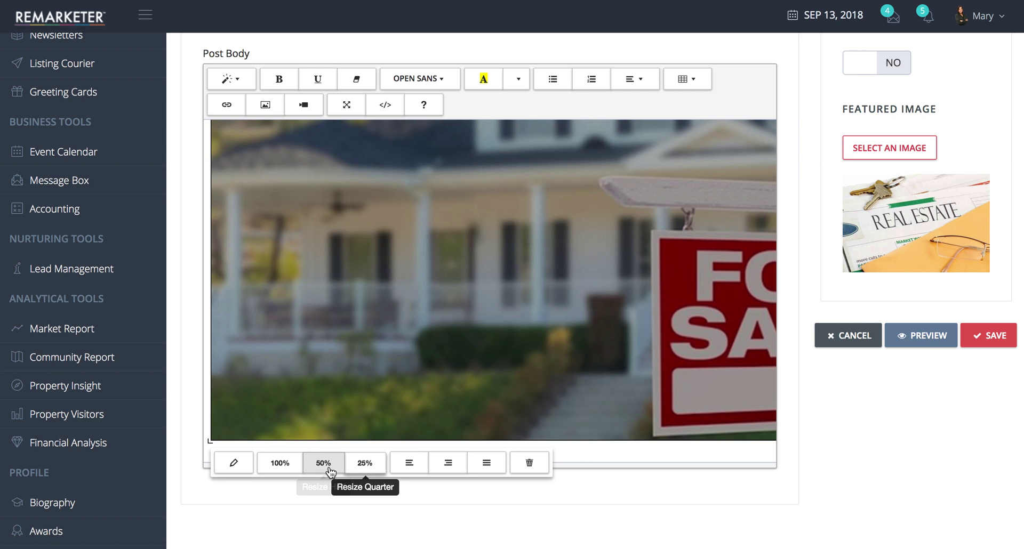
{"action": "left_click", "coordinate": [281, 463]}
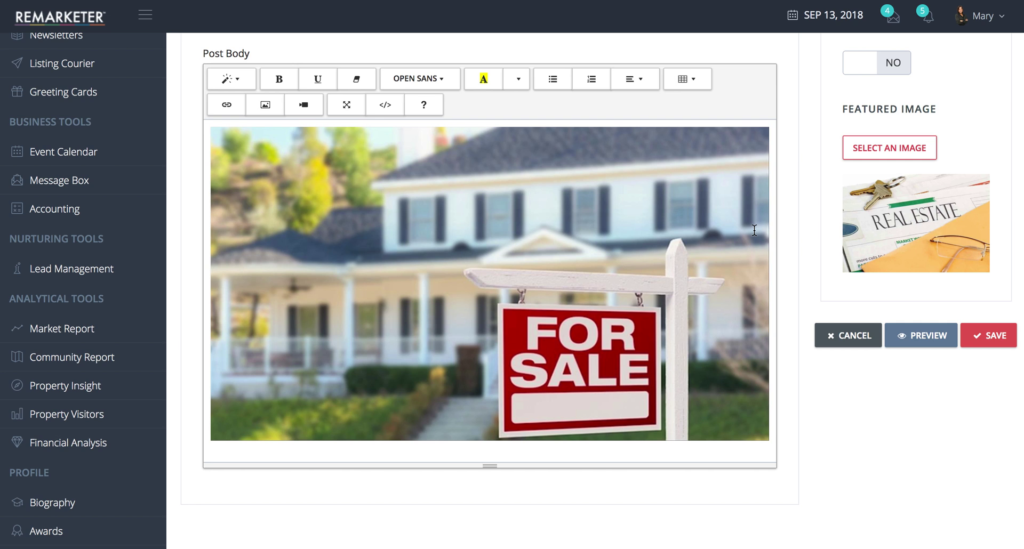
{"action": "left_click", "coordinate": [648, 276]}
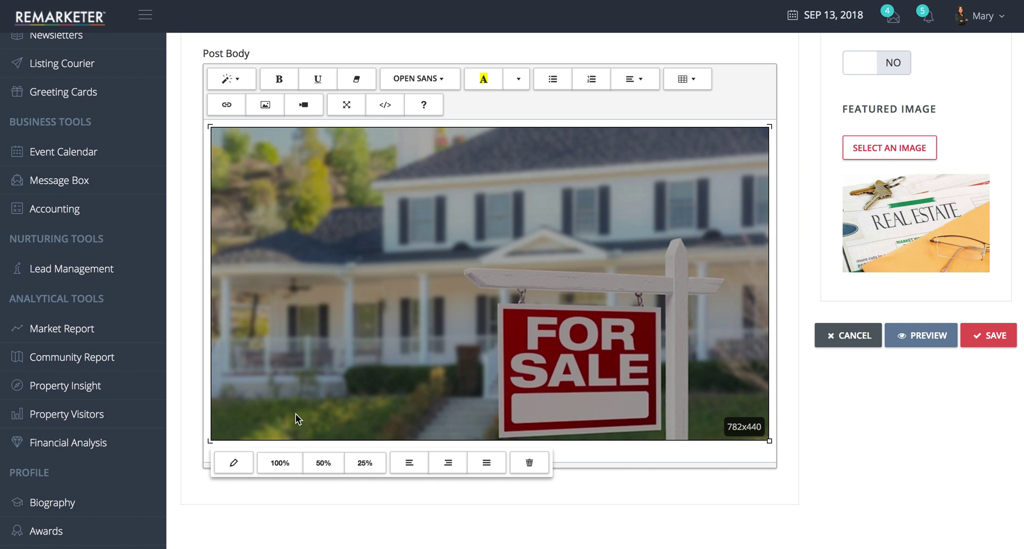
{"action": "left_click", "coordinate": [325, 463]}
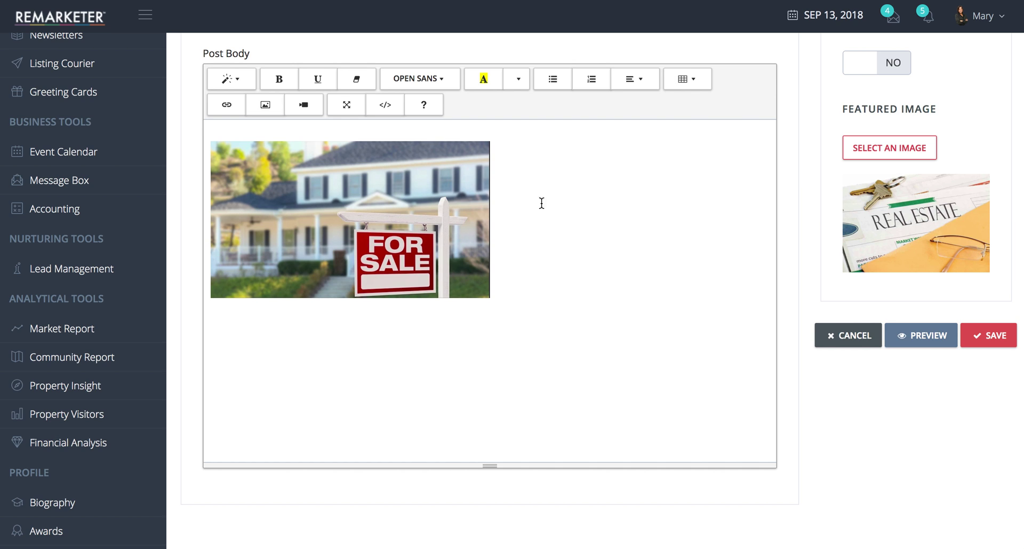
{"action": "left_click", "coordinate": [375, 222]}
{"action": "left_click", "coordinate": [372, 322]}
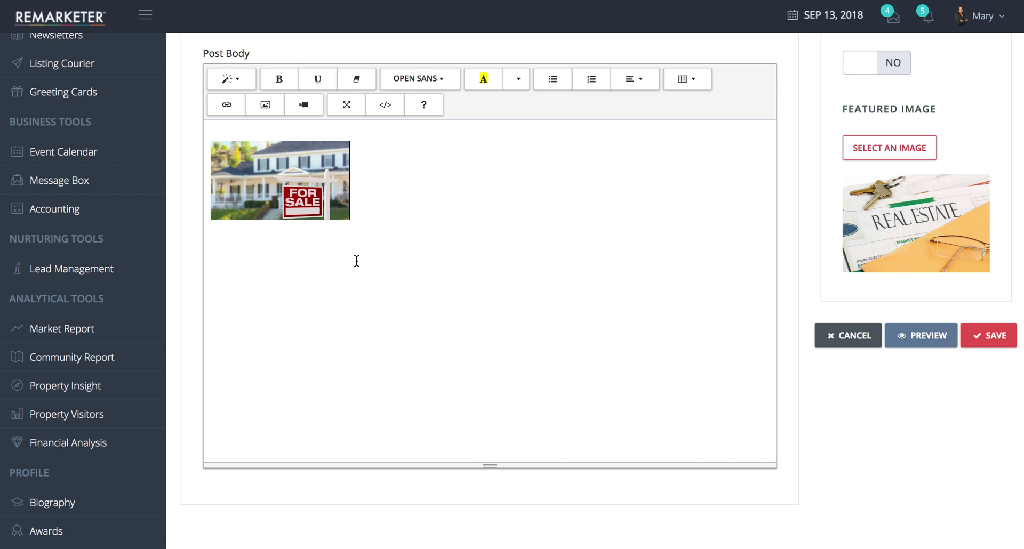
{"action": "left_click", "coordinate": [279, 179]}
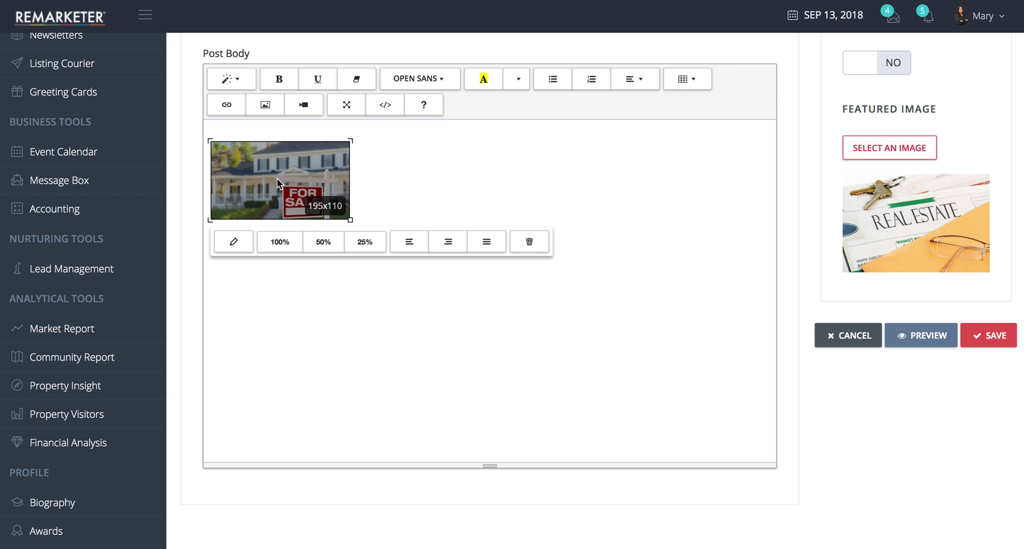
{"action": "left_click", "coordinate": [232, 243]}
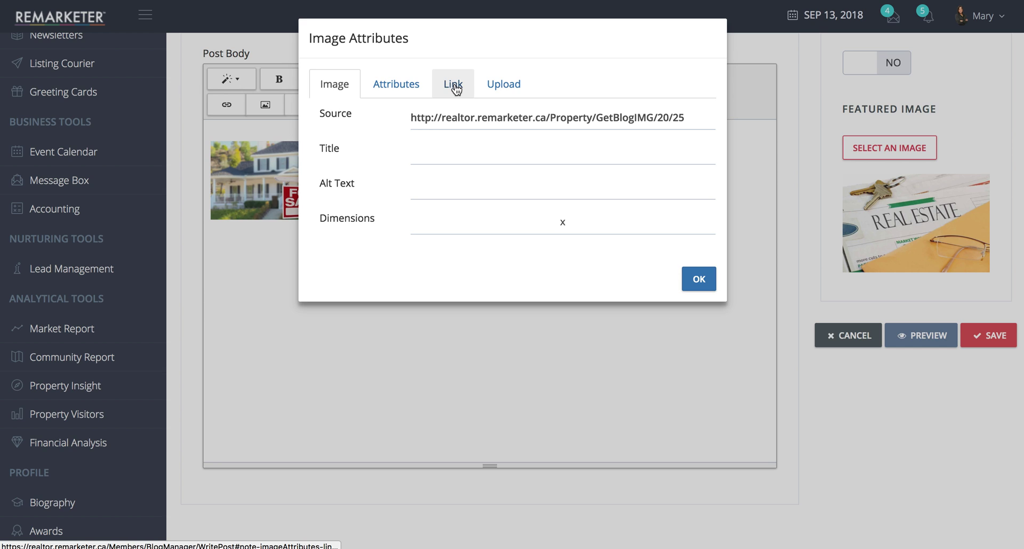
{"action": "left_click", "coordinate": [455, 86]}
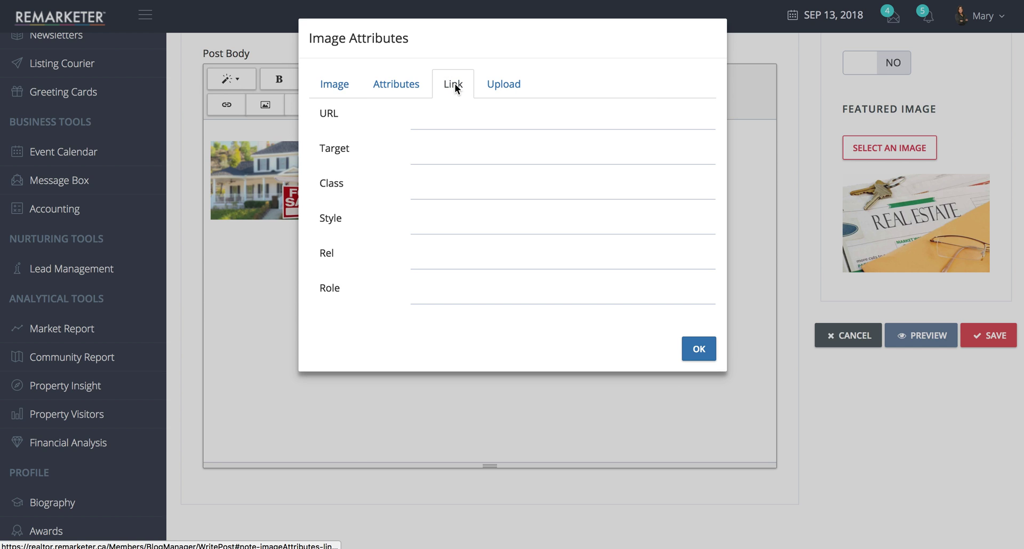
{"action": "left_click", "coordinate": [451, 121]}
{"action": "type", "text": "http"}
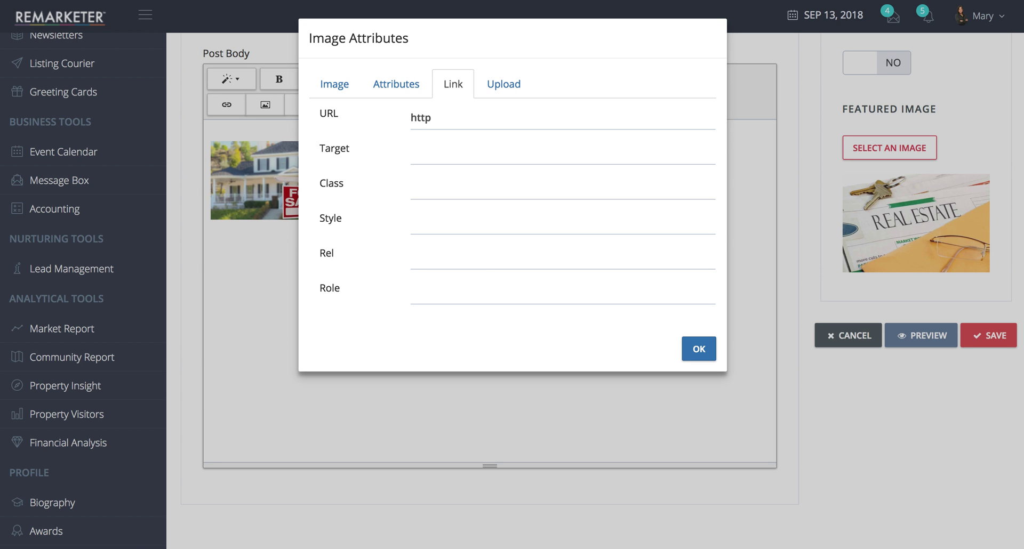
{"action": "type", "text": "://www.targetpage.com"}
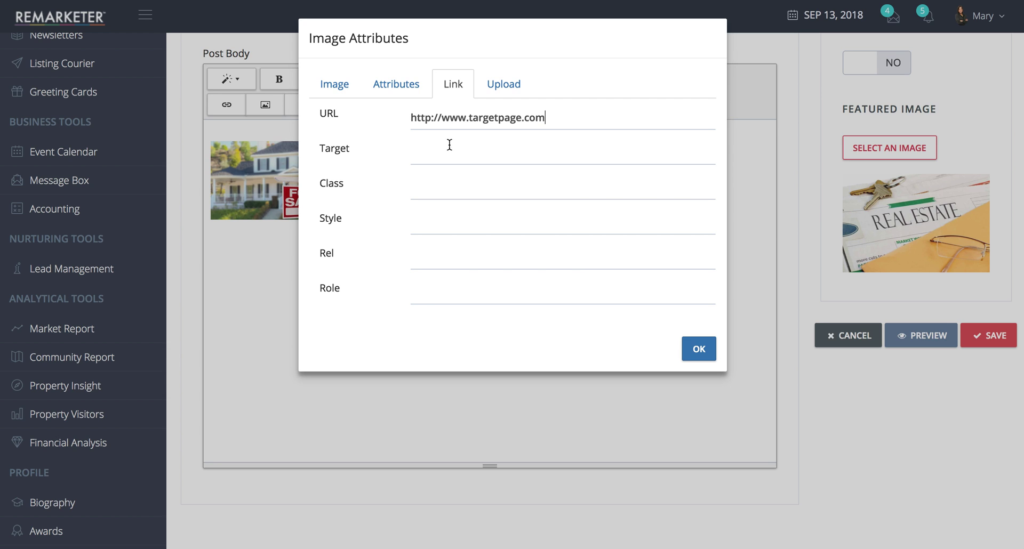
{"action": "left_click", "coordinate": [425, 155]}
{"action": "type", "text": "b"}
{"action": "type", "text": "nk"}
{"action": "left_click", "coordinate": [696, 348]}
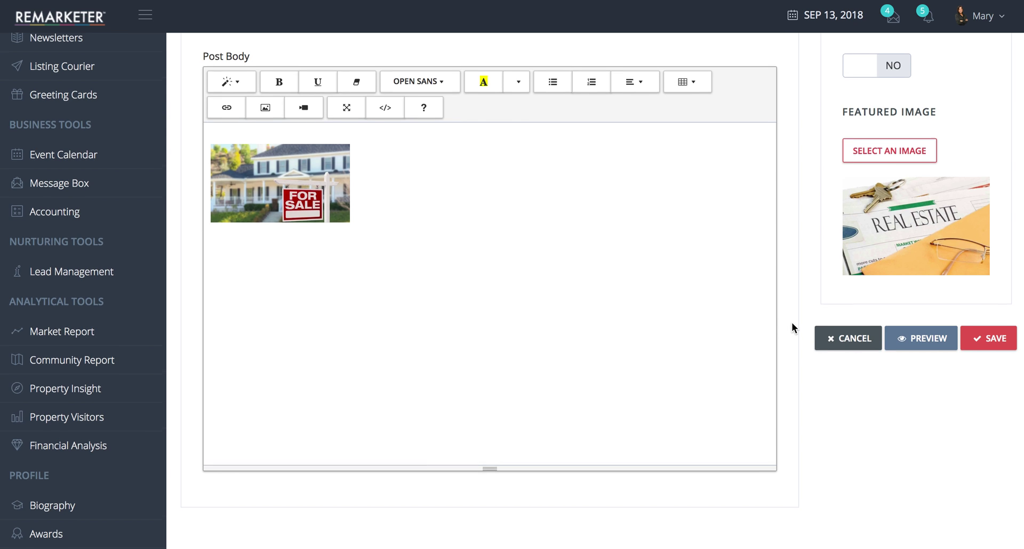
- Save the custom post and open the Photo Library
{"action": "scroll", "coordinate": [791, 322], "scroll_direction": "up", "scroll_amount": 1}
{"action": "left_click", "coordinate": [980, 384]}
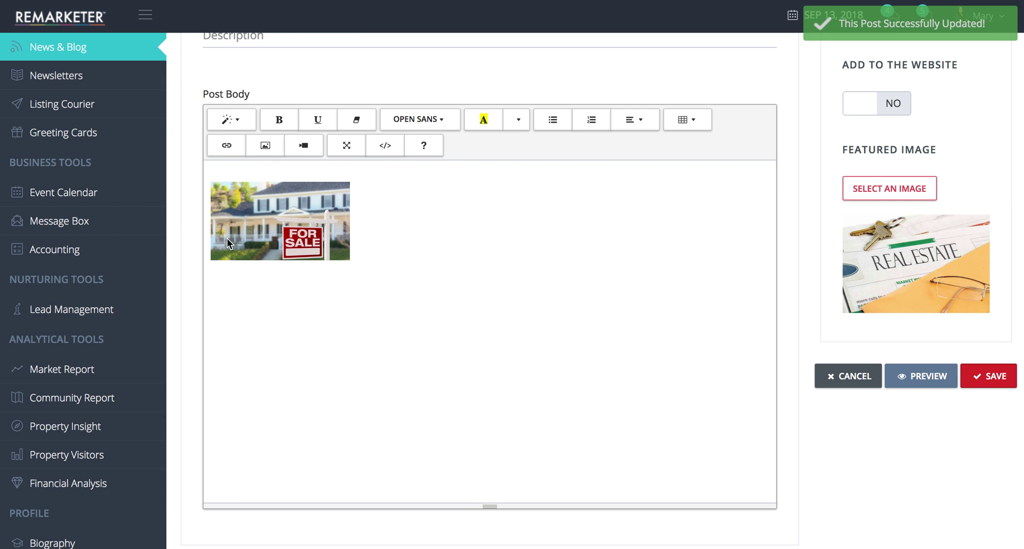
{"action": "scroll", "coordinate": [189, 421], "scroll_direction": "down", "scroll_amount": 3}
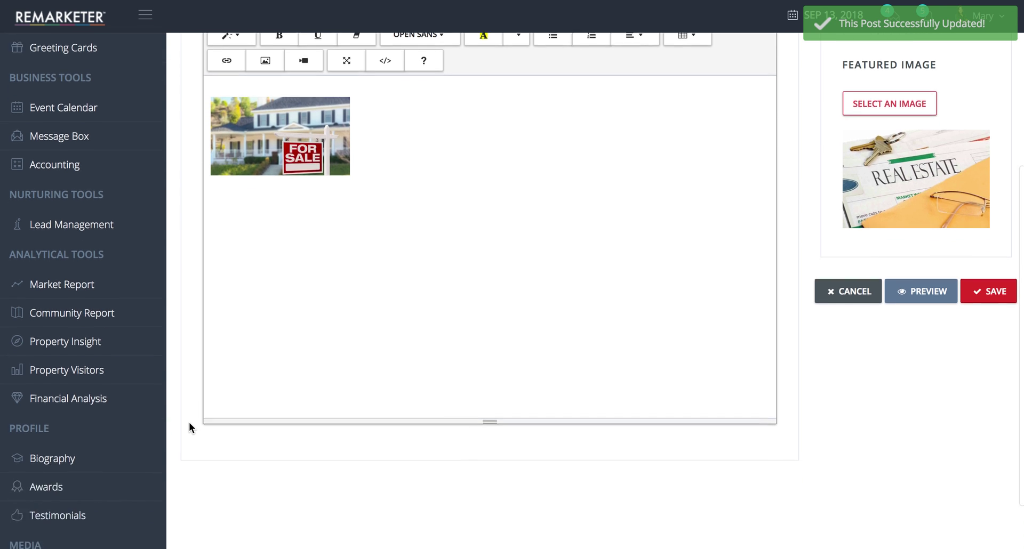
{"action": "scroll", "coordinate": [189, 422], "scroll_direction": "up", "scroll_amount": 5}
{"action": "scroll", "coordinate": [189, 421], "scroll_direction": "down", "scroll_amount": 5}
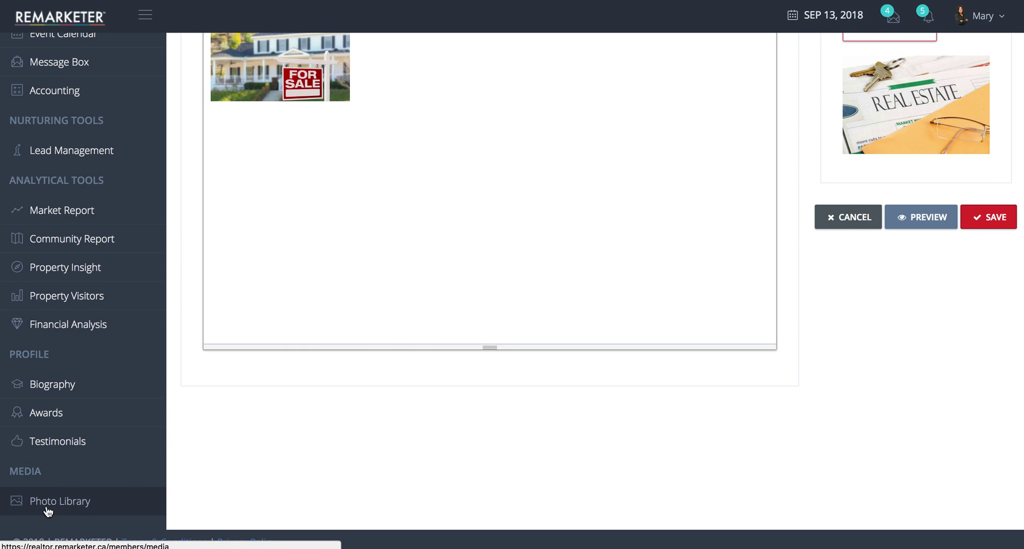
{"action": "left_click", "coordinate": [75, 507]}
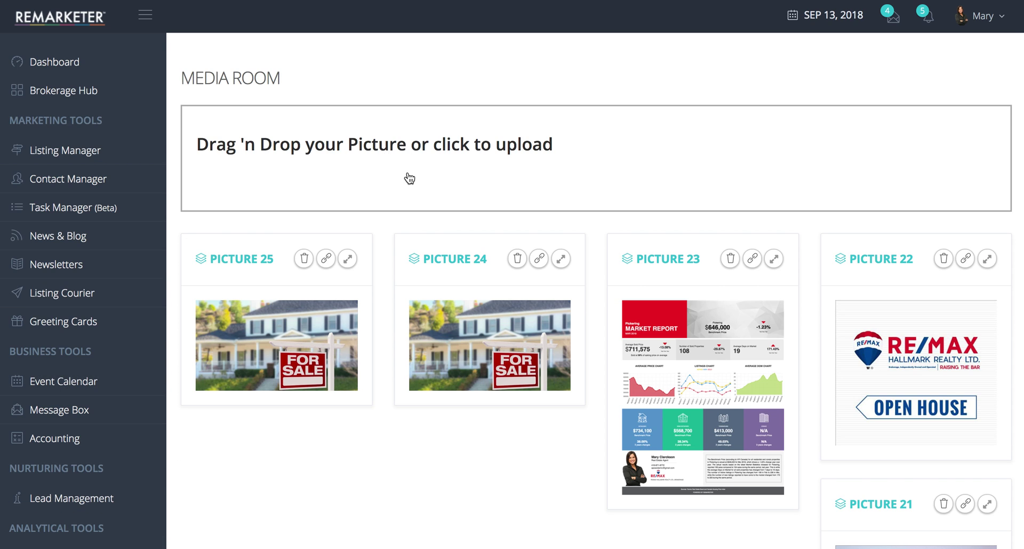
- Copy the link of Picture 18, the modern house at dusk, from the media room
{"action": "scroll", "coordinate": [567, 431], "scroll_direction": "down", "scroll_amount": 6}
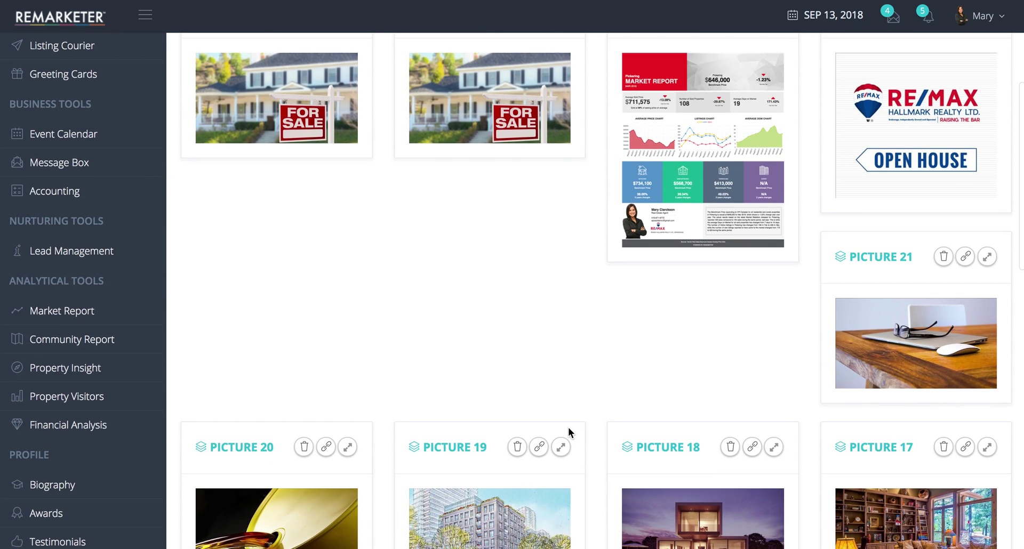
{"action": "scroll", "coordinate": [568, 427], "scroll_direction": "down", "scroll_amount": 1}
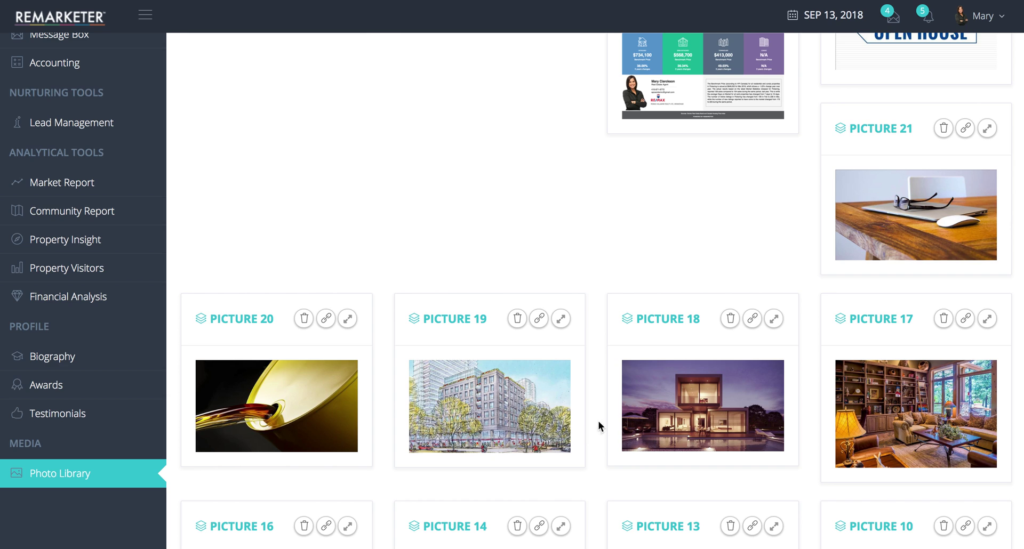
{"action": "mouse_move", "coordinate": [696, 408]}
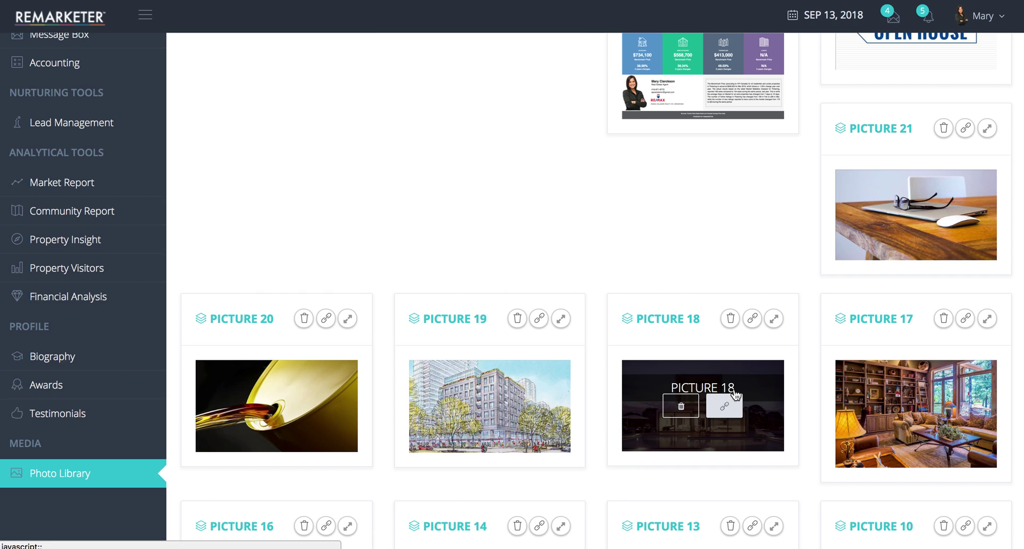
{"action": "left_click", "coordinate": [752, 320]}
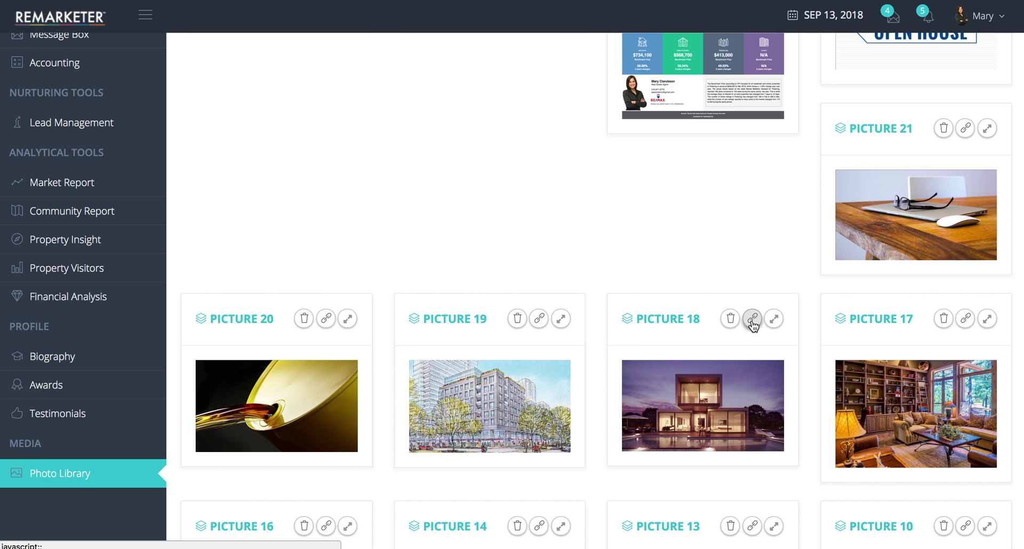
{"action": "scroll", "coordinate": [202, 239], "scroll_direction": "up", "scroll_amount": 7}
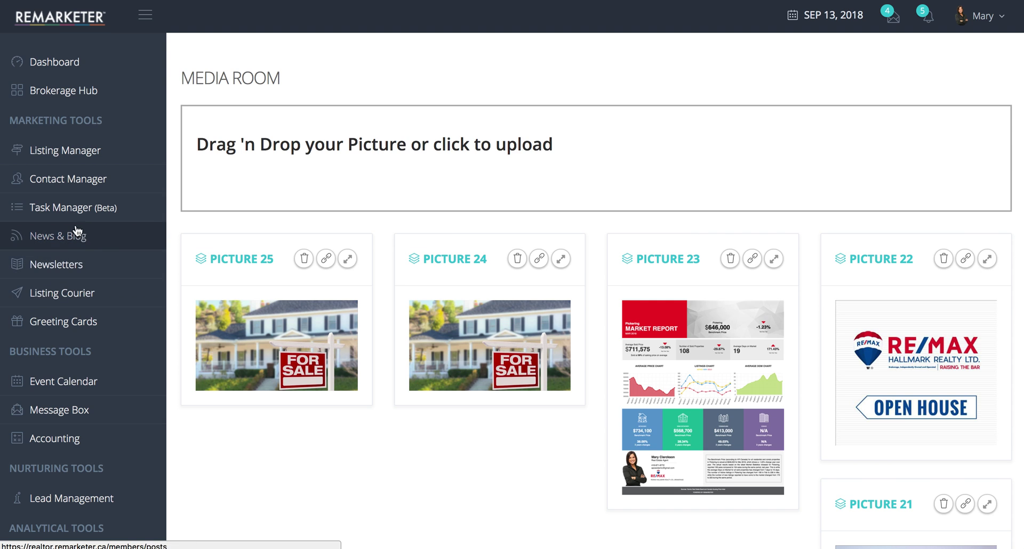
- Reopen the most recent custom post, the first "Your Title" entry in News & Blog, for editing
{"action": "left_click", "coordinate": [59, 241]}
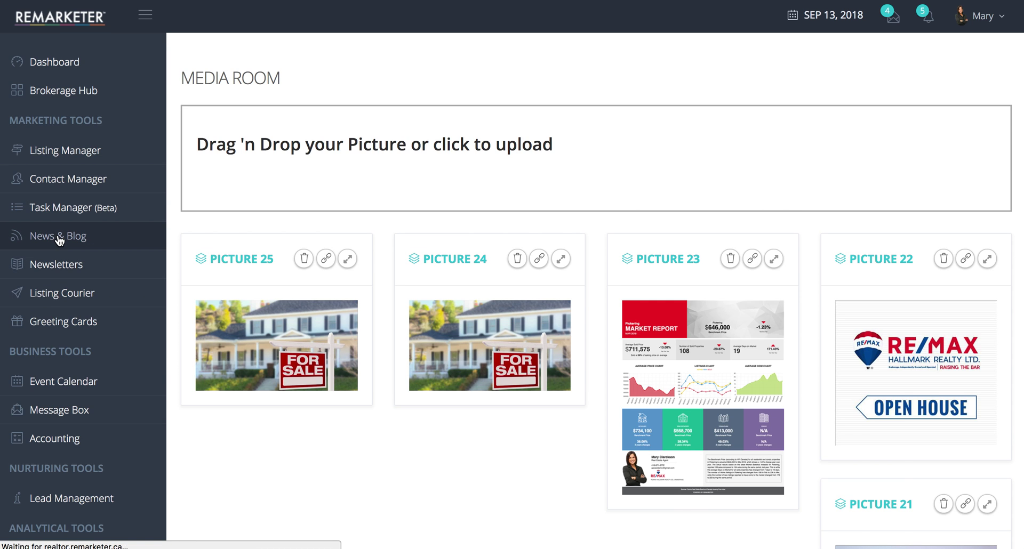
{"action": "scroll", "coordinate": [478, 388], "scroll_direction": "down", "scroll_amount": 4}
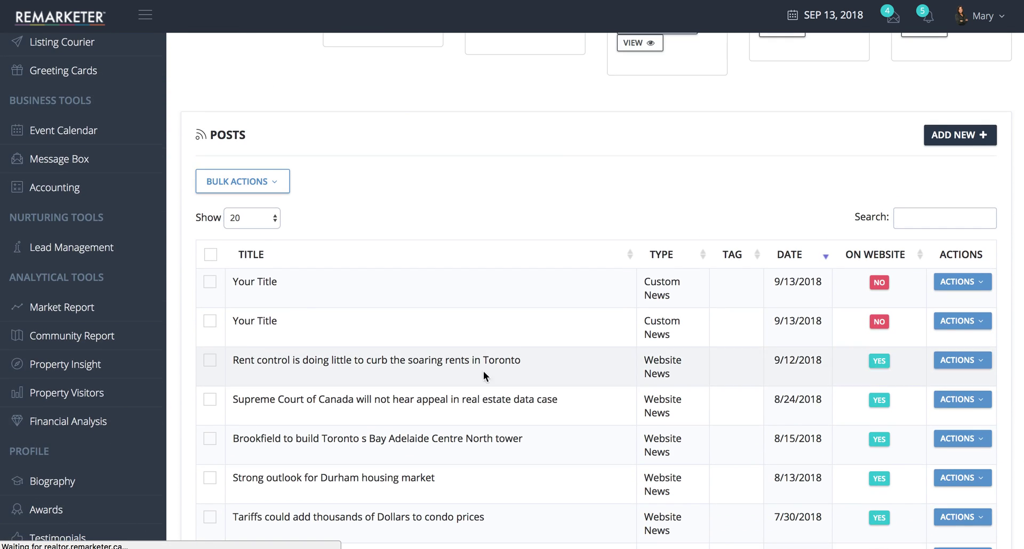
{"action": "left_click", "coordinate": [960, 282]}
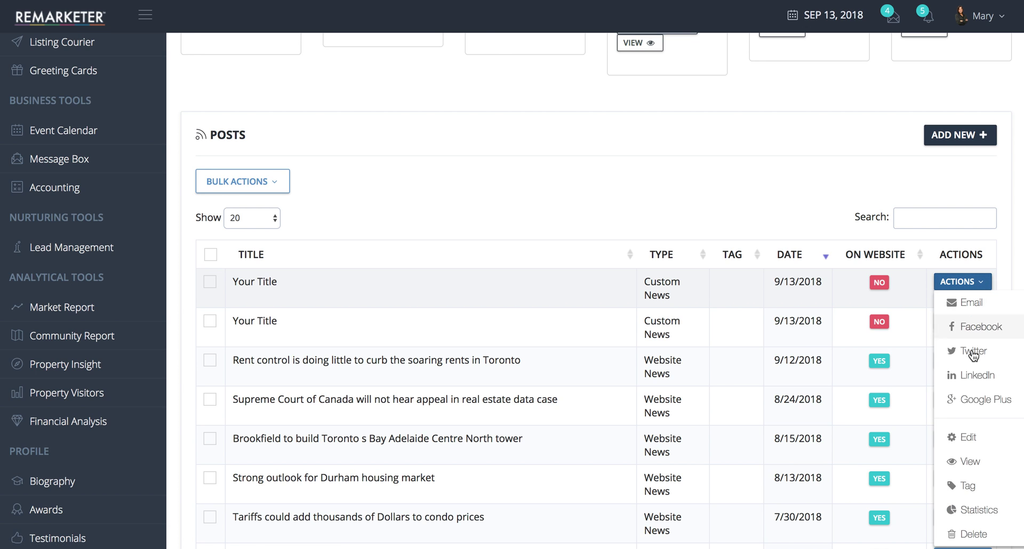
{"action": "left_click", "coordinate": [969, 438]}
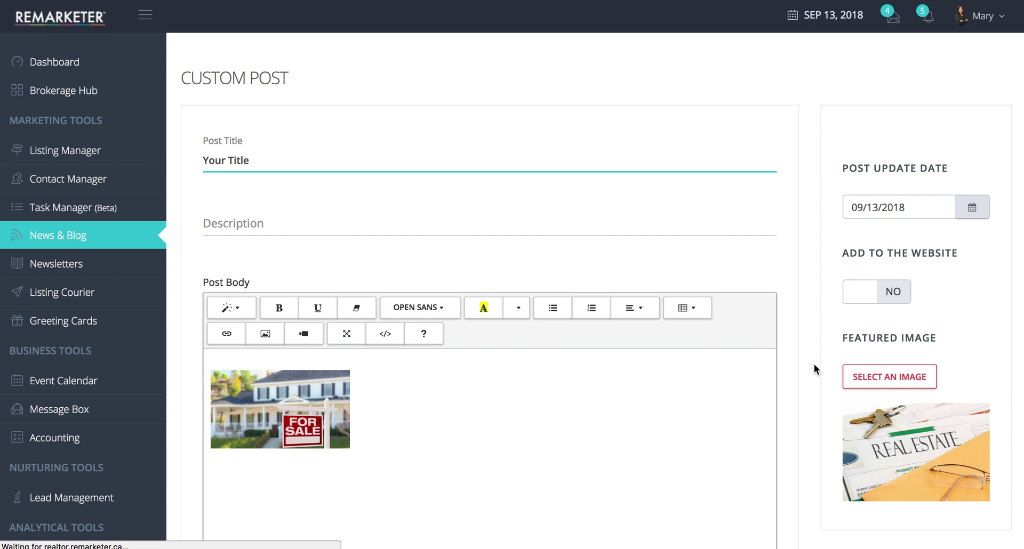
{"action": "scroll", "coordinate": [814, 365], "scroll_direction": "down", "scroll_amount": 5}
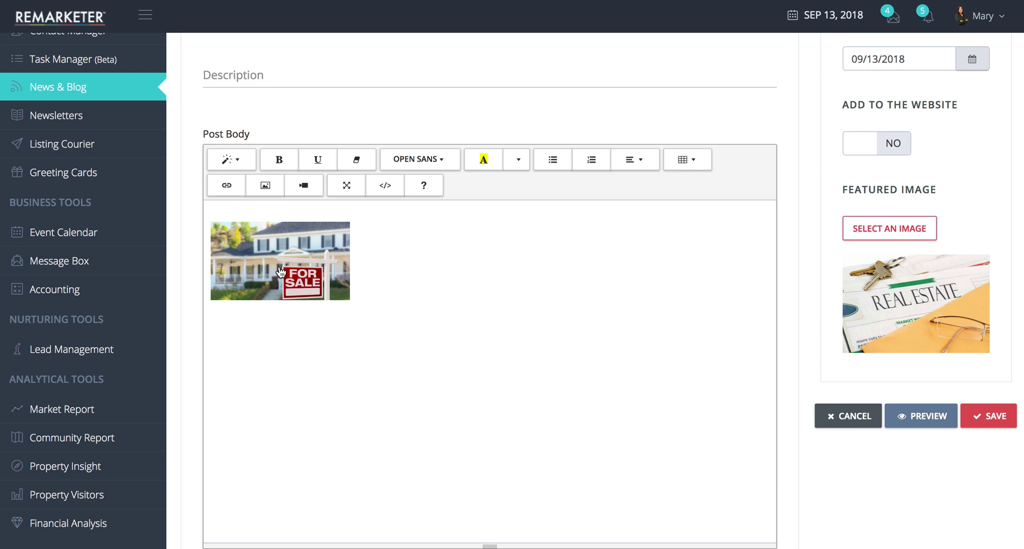
{"action": "left_click", "coordinate": [272, 261]}
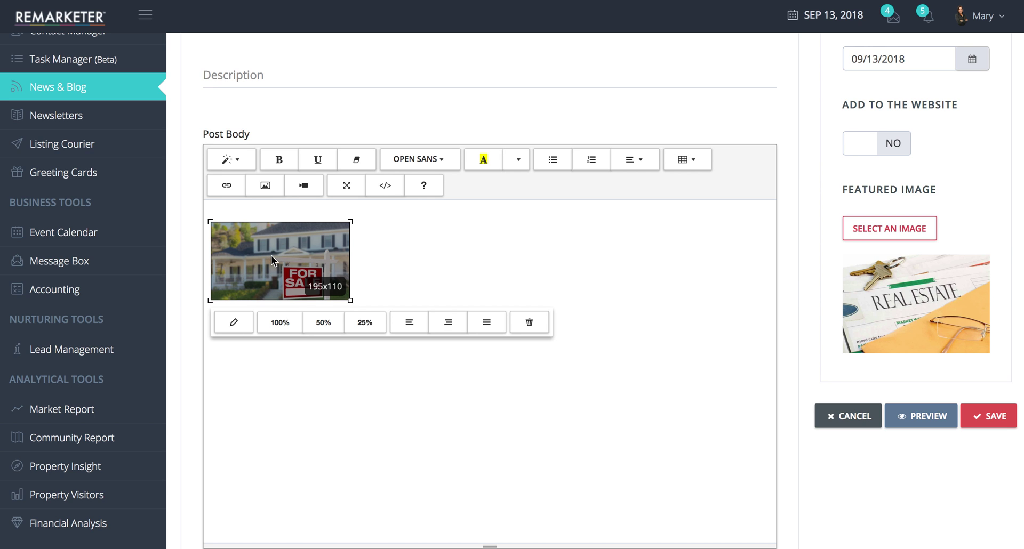
{"action": "left_click", "coordinate": [235, 323]}
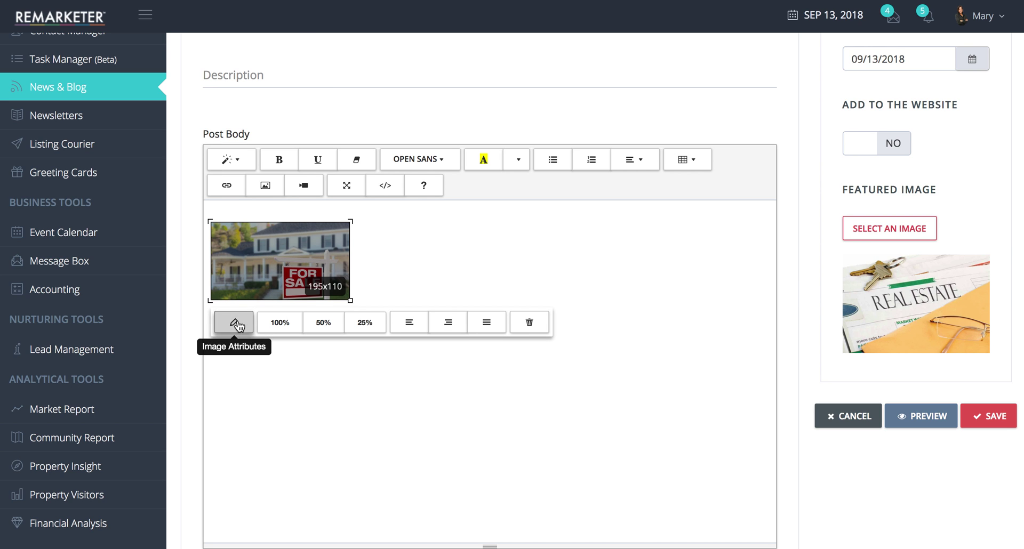
{"action": "left_click_drag", "start_coordinate": [411, 117], "coordinate": [690, 117]}
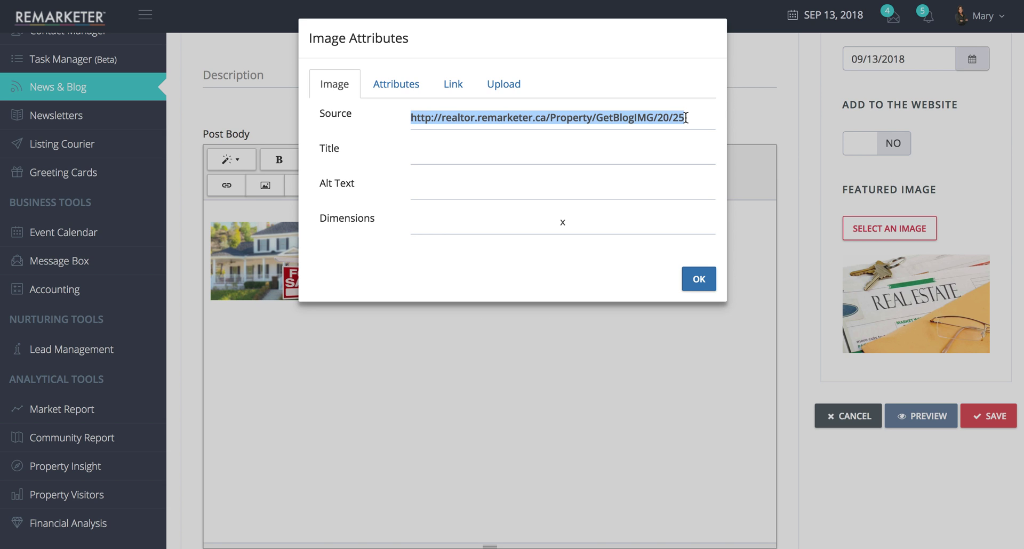
{"action": "key", "text": "BackSpace"}
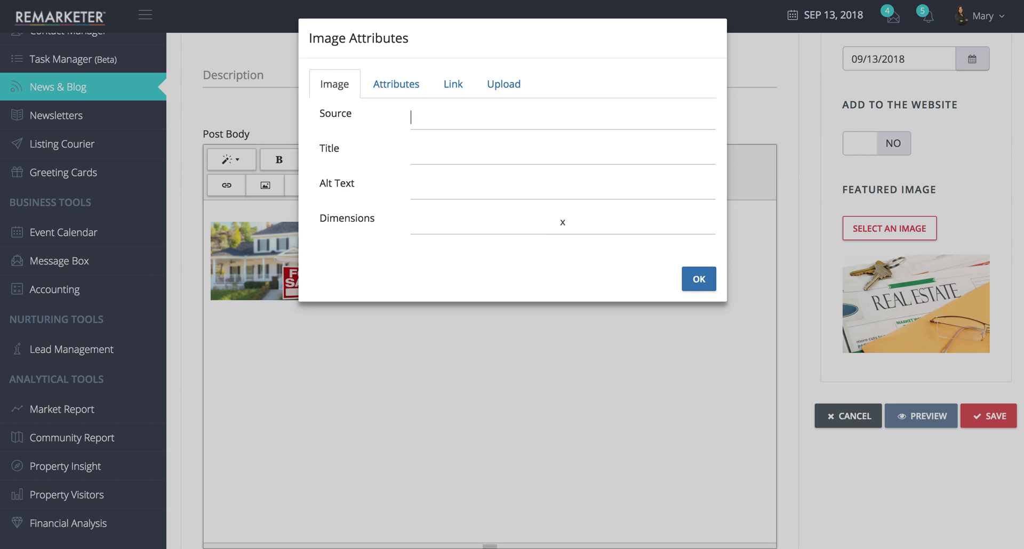
{"action": "right_click", "coordinate": [436, 118]}
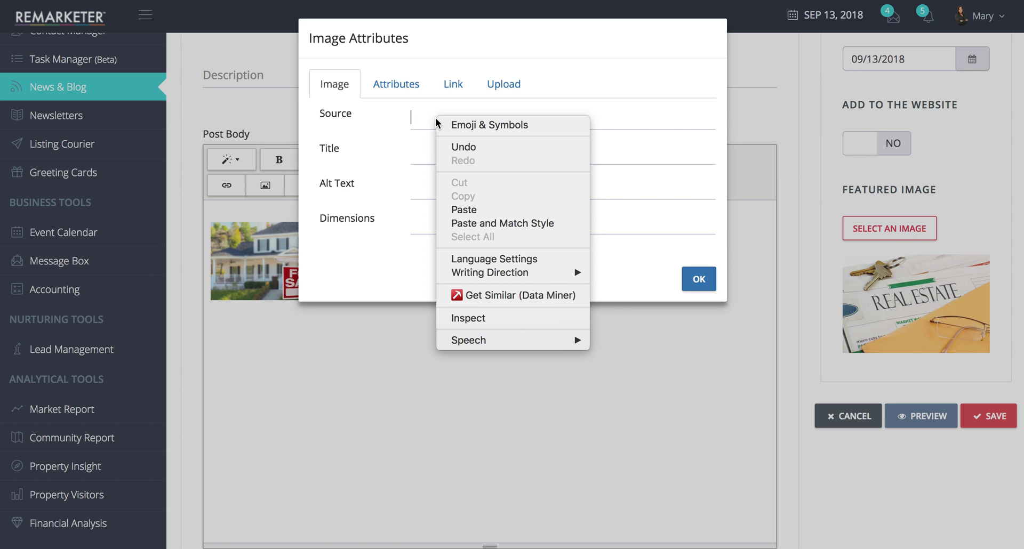
{"action": "left_click", "coordinate": [469, 211]}
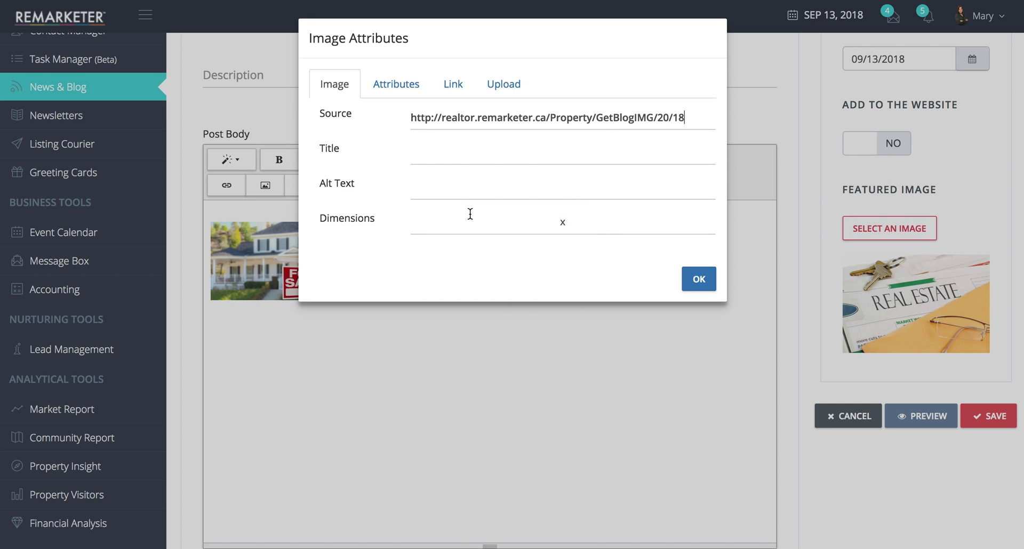
{"action": "left_click", "coordinate": [697, 279]}
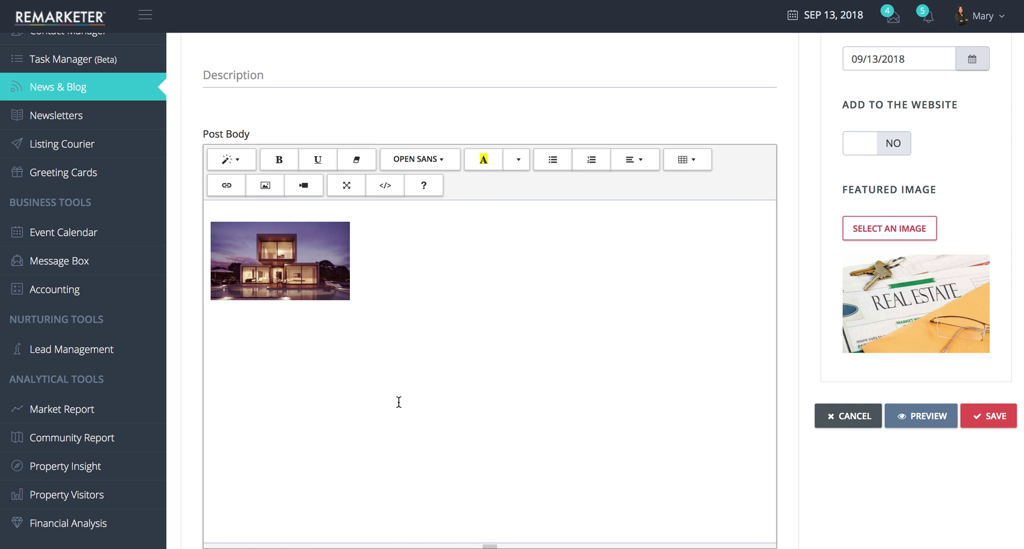